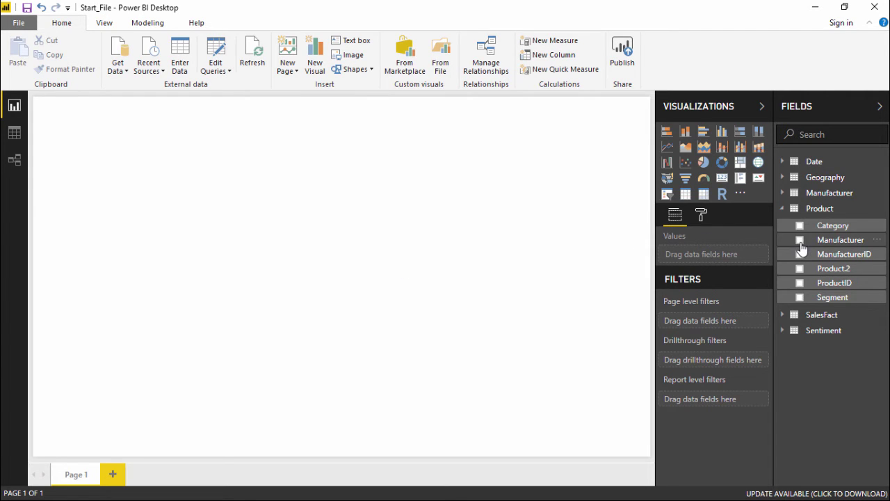
Step: Build a table of Category, Manufacturer, Segment and Product.2, then move it toward the page centre
left_click_drag(816, 227, 285, 190)
left_click_drag(837, 240, 318, 200)
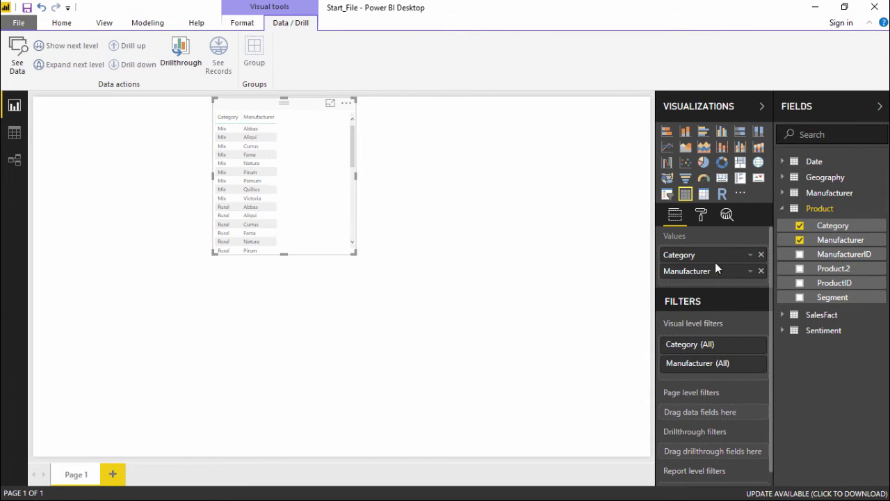
left_click_drag(792, 298, 317, 205)
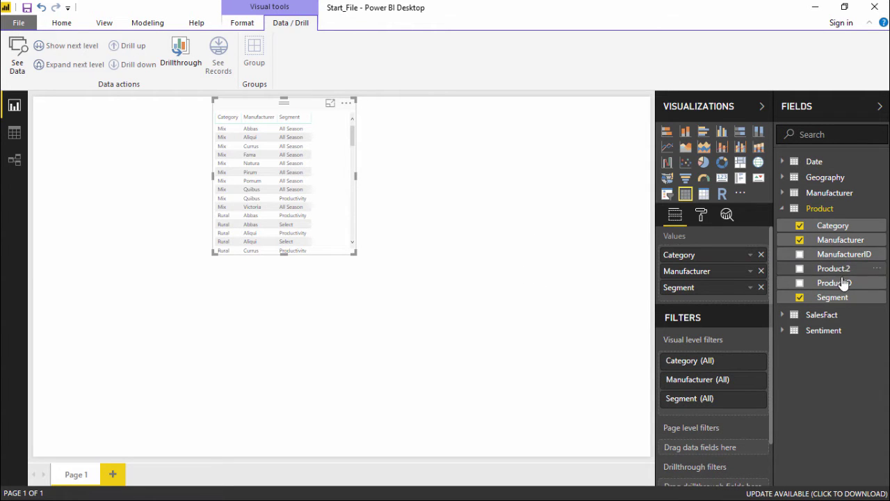
left_click_drag(833, 269, 317, 174)
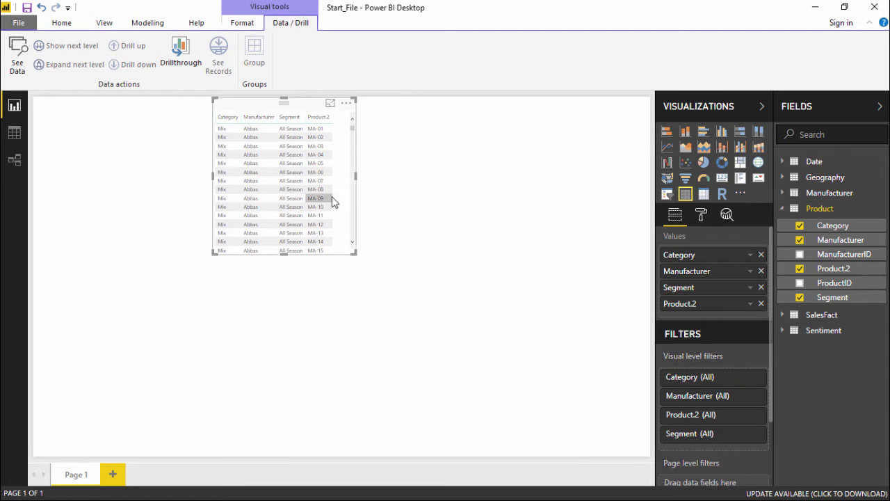
left_click_drag(261, 118, 274, 194)
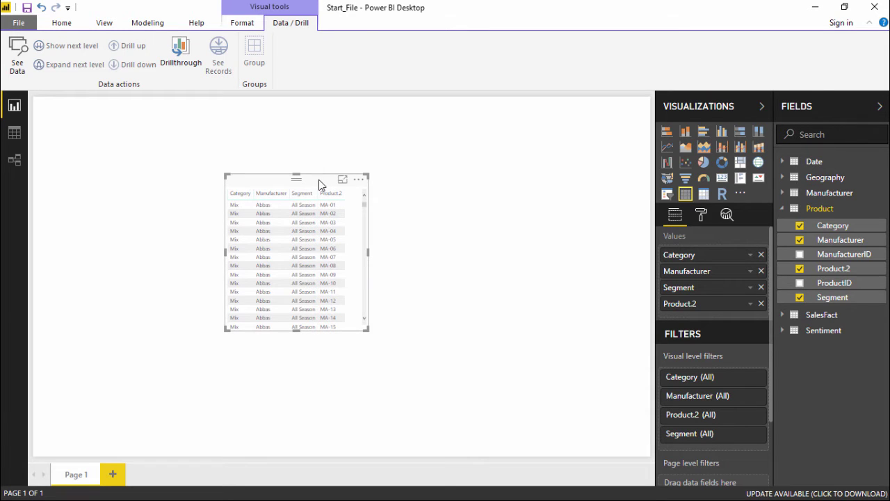
Step: Delete the table and drop Category onto ProductID to form a ProductID Hierarchy
key("Delete")
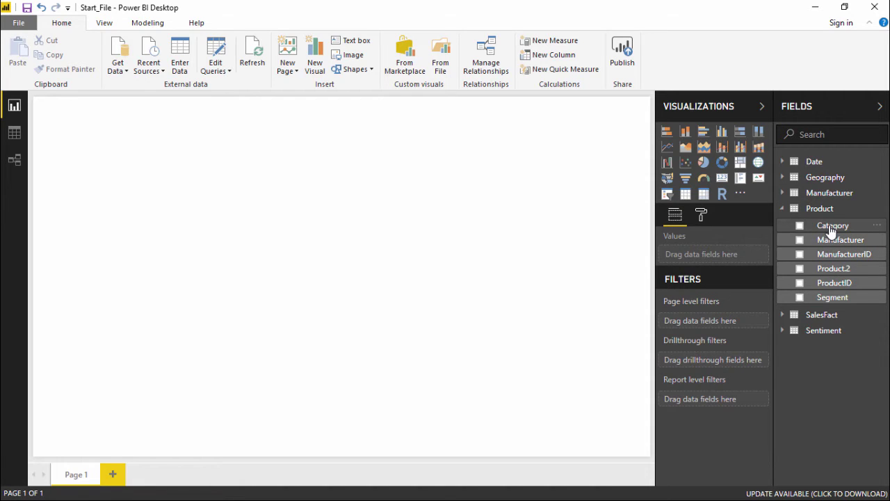
left_click_drag(833, 229, 822, 281)
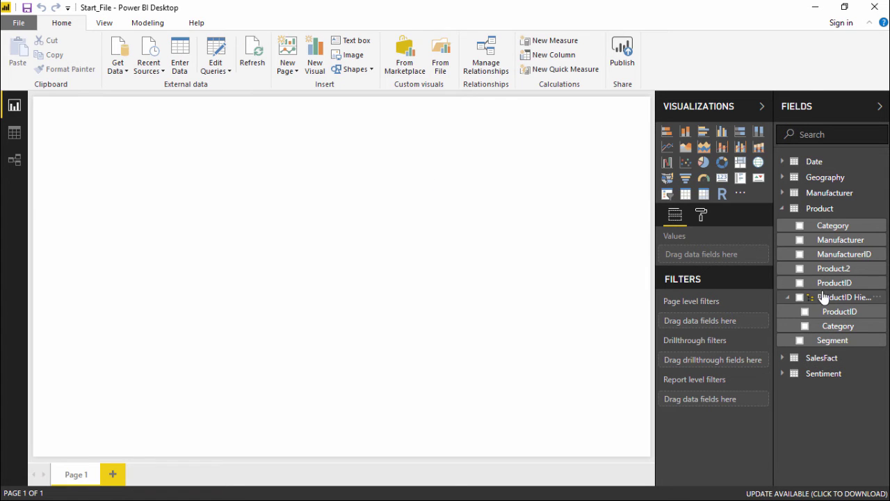
Step: Rename the ProductID Hierarchy to 'Hierarchy_1' via its options menu
left_click(874, 299)
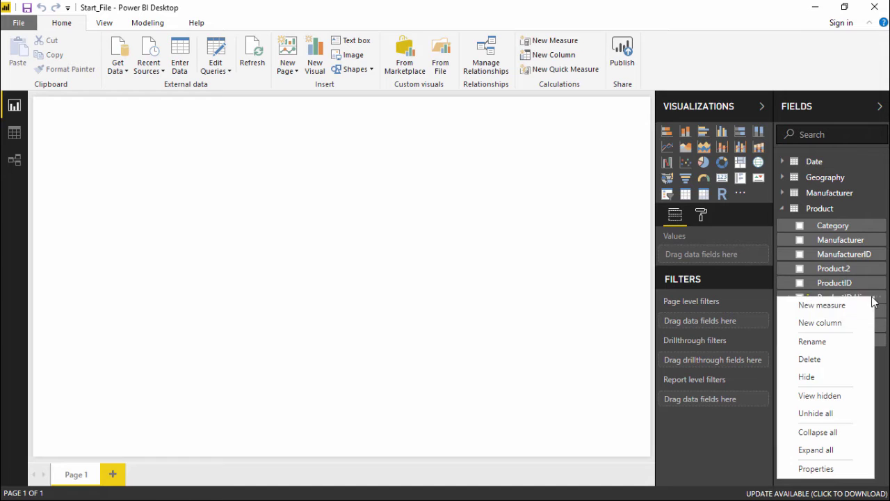
left_click(827, 344)
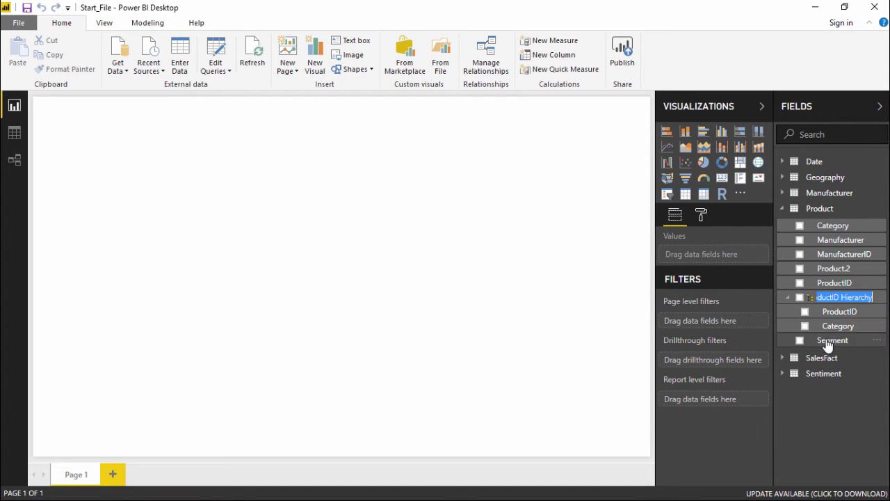
left_click(842, 297)
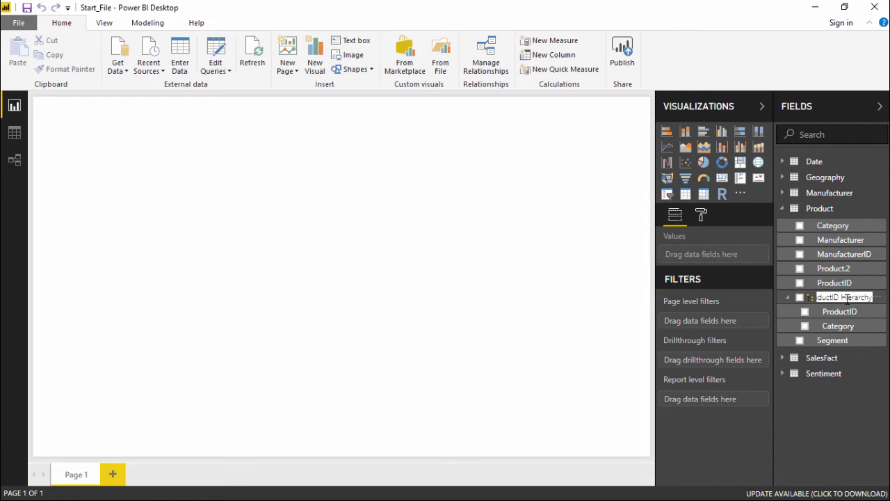
key("shift+Home")
key("BackSpace")
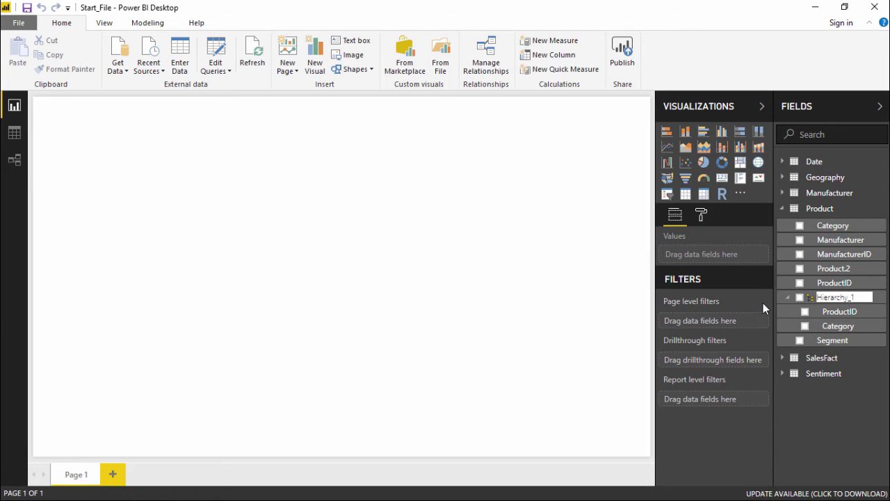
key("Escape")
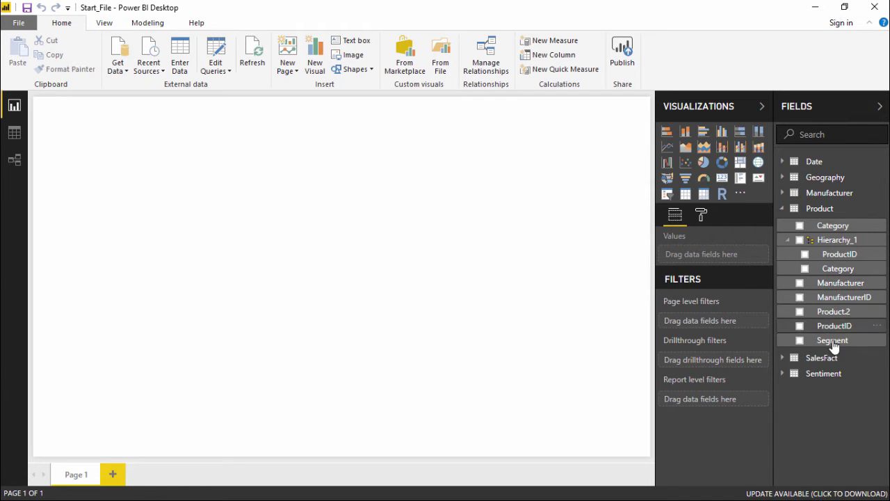
Step: Add Segment and Manufacturer to Hierarchy_1 and move Category above ProductID
left_click_drag(836, 346, 829, 248)
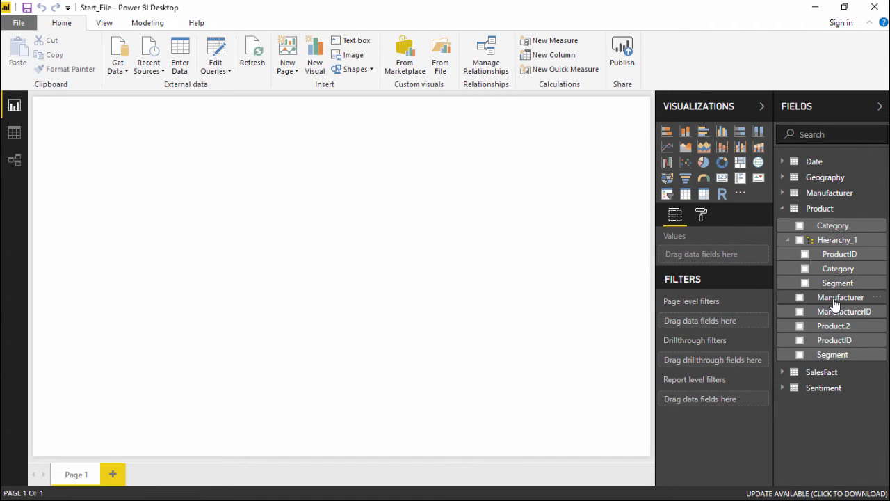
left_click_drag(834, 306, 824, 259)
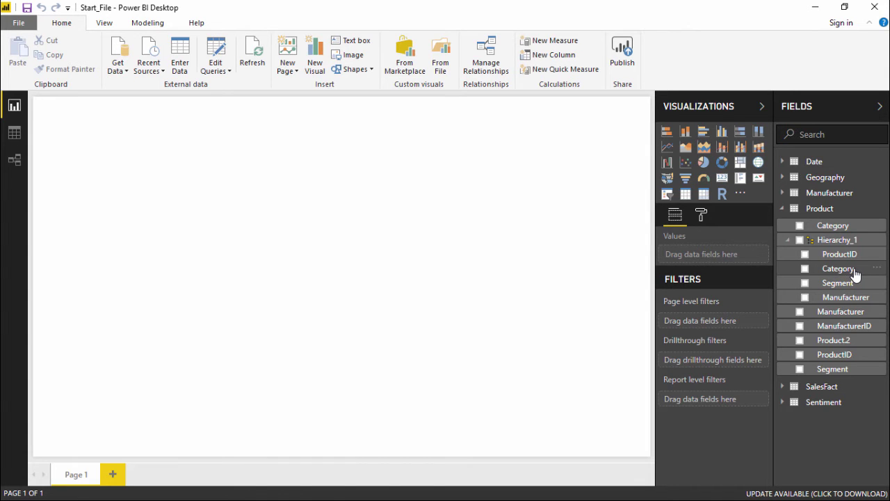
left_click_drag(855, 275, 852, 258)
Step: Reposition Segment directly under Category, ahead of ProductID and Manufacturer in Hierarchy_1
left_click(875, 284)
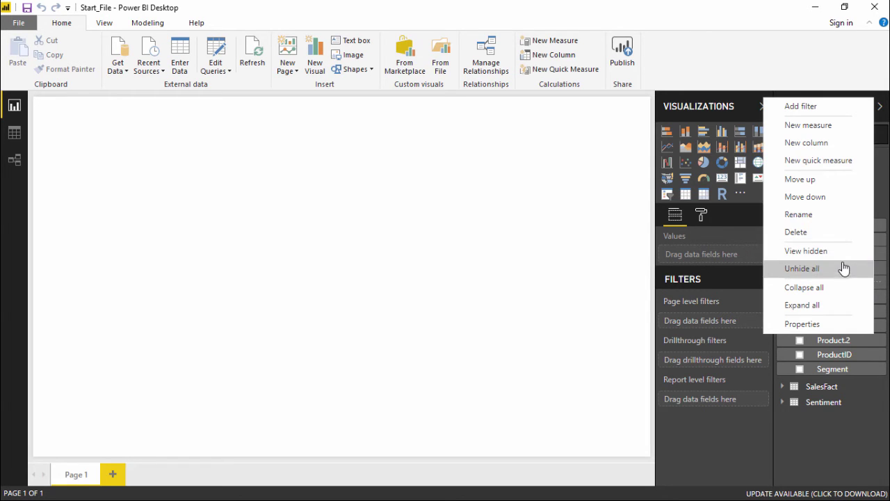
left_click(815, 200)
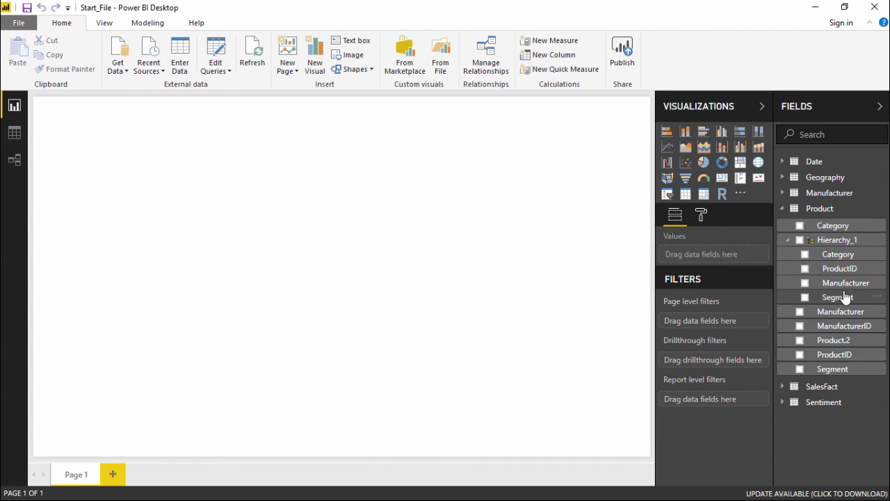
left_click_drag(838, 298, 831, 266)
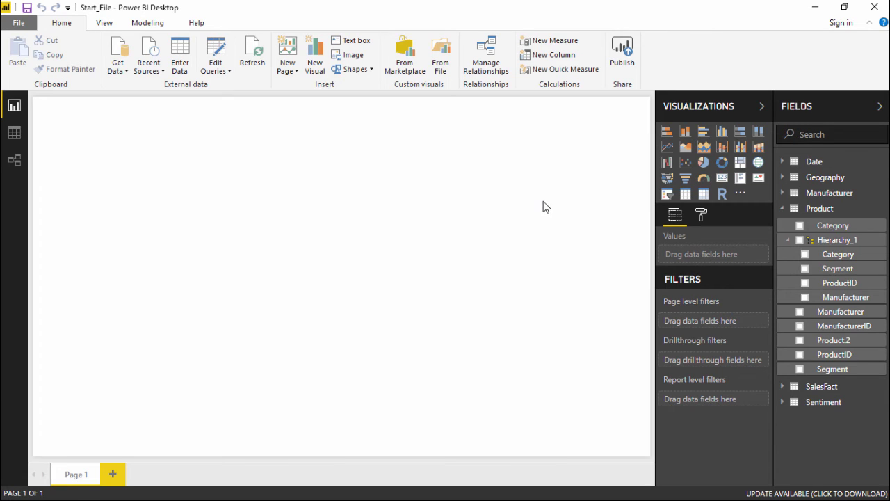
Step: Add a column chart and widen it near the centre of the page
left_click(685, 133)
left_click_drag(69, 120, 310, 186)
left_click_drag(280, 317, 196, 326)
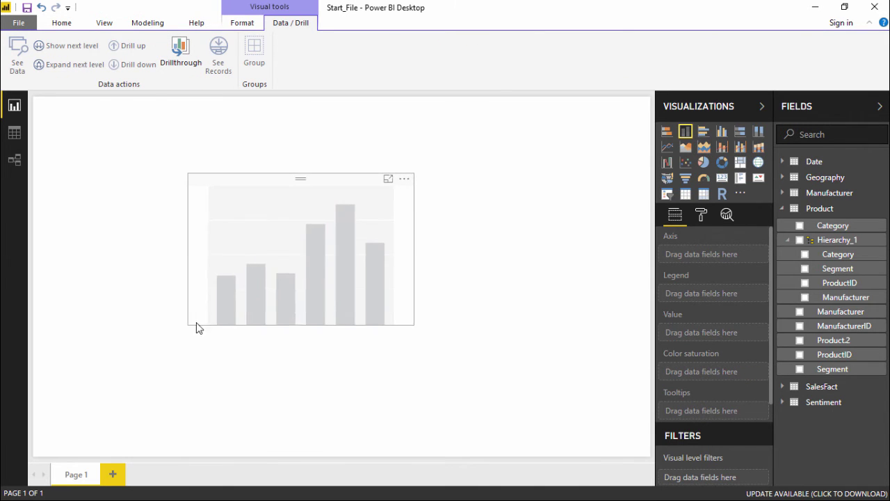
left_click_drag(294, 213, 328, 201)
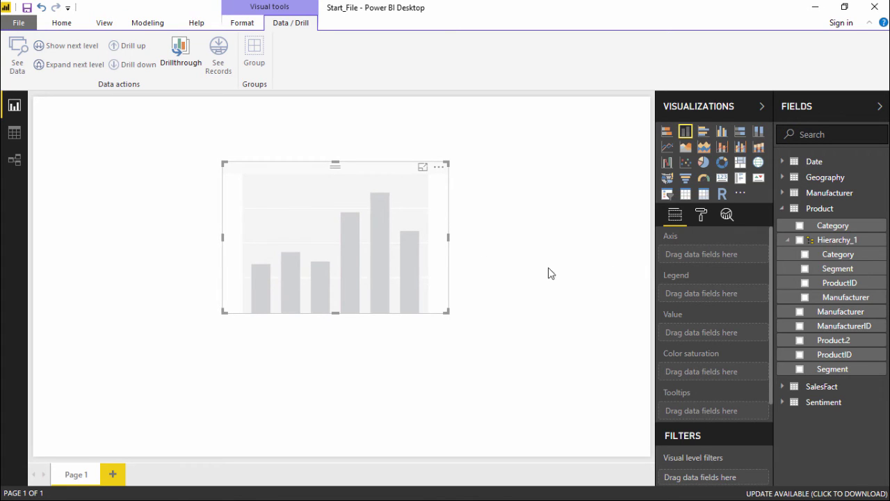
Step: Set Hierarchy_1 as the chart's axis and SalesFact Revenue as its value
left_click_drag(828, 245, 708, 265)
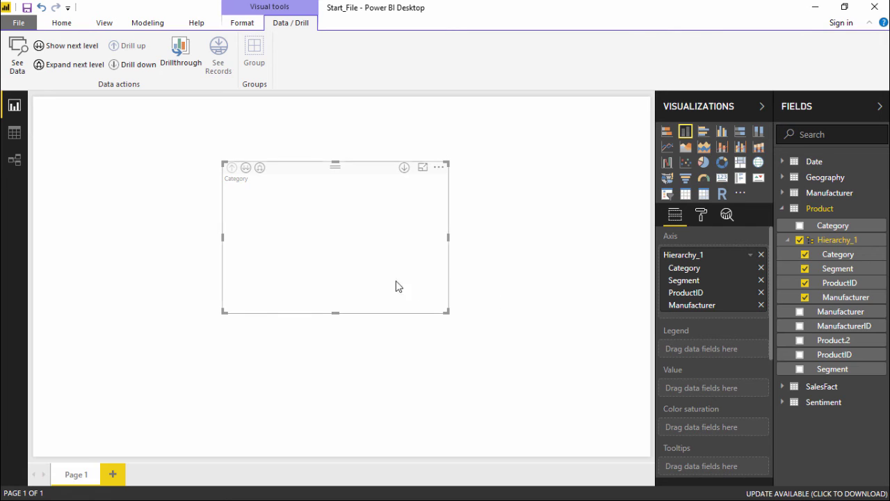
left_click(782, 386)
scroll(785, 386, "down", 2)
left_click_drag(827, 394, 716, 390)
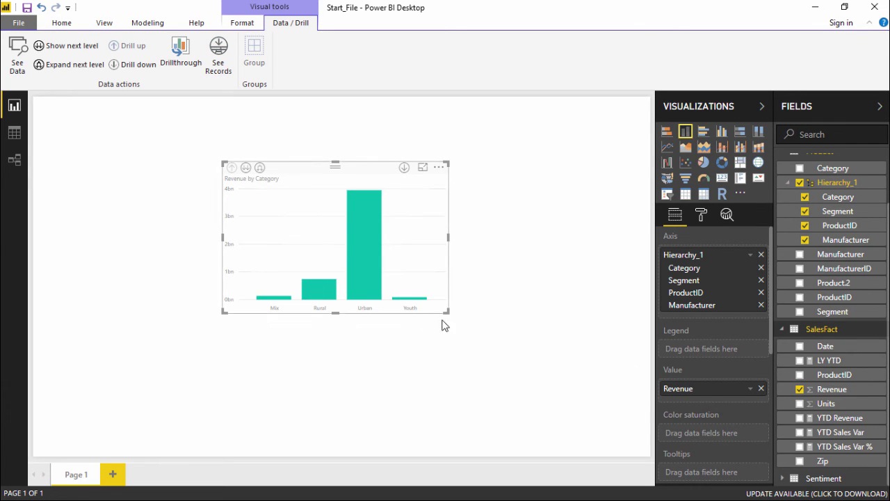
Step: Enlarge the Revenue chart and drill down on the Urban bar to its segments
left_click_drag(447, 312, 556, 377)
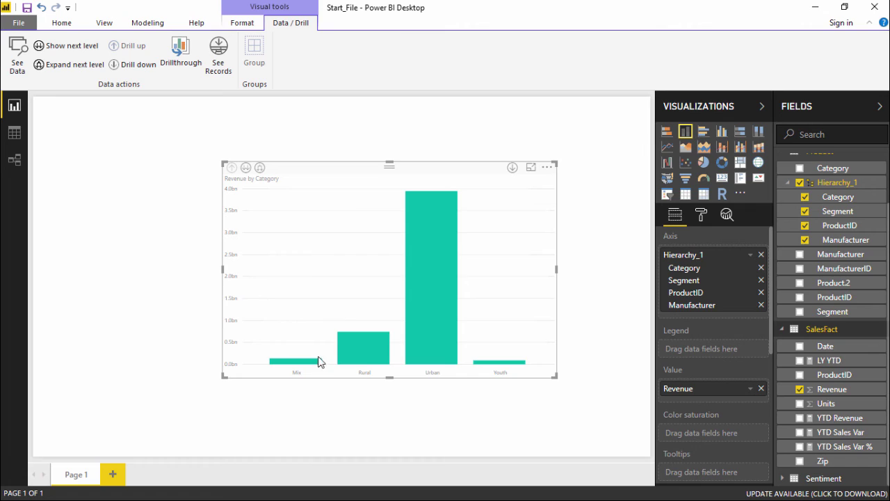
left_click(428, 227)
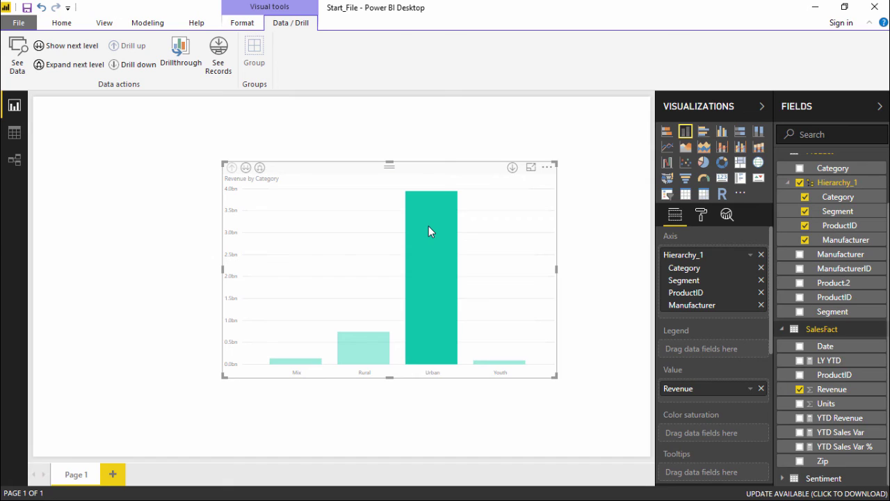
right_click(433, 216)
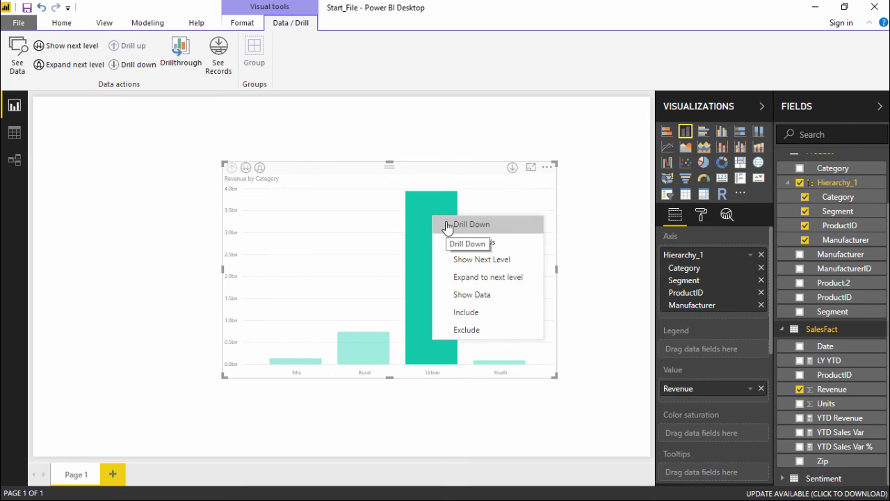
left_click(447, 224)
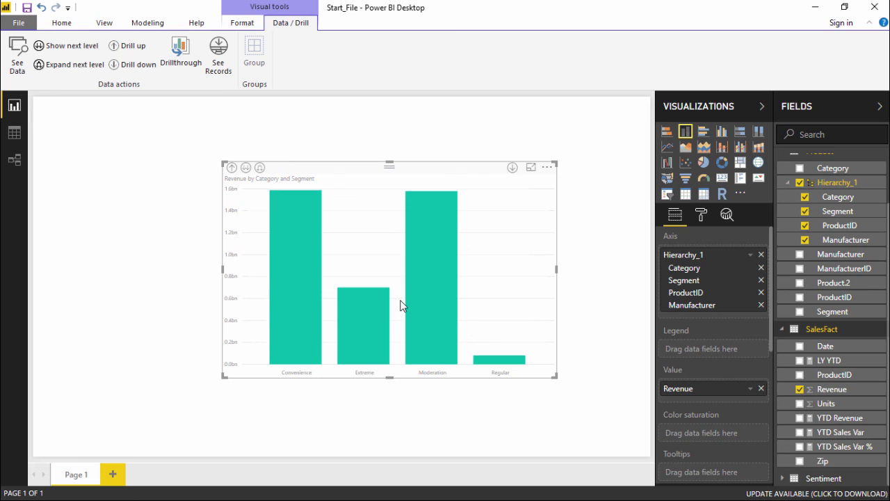
Step: Drill down on Convenience to its product IDs, then drill up twice to Category
mouse_move(406, 291)
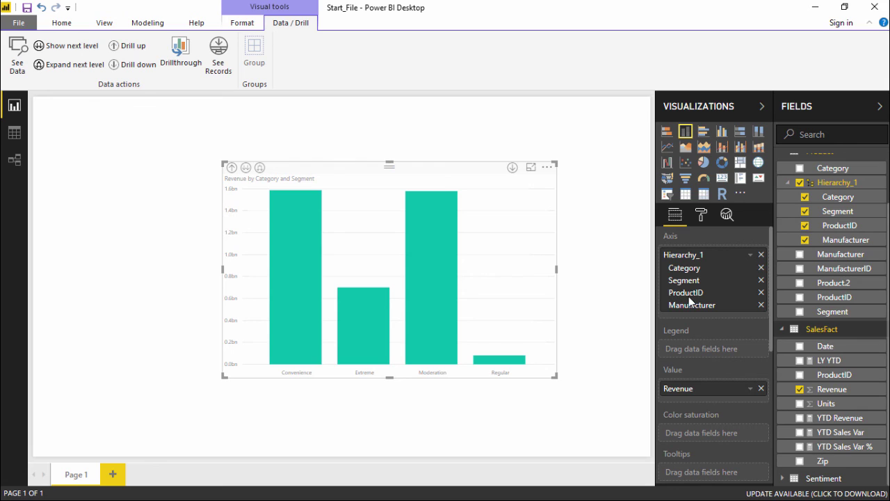
right_click(294, 228)
left_click(308, 240)
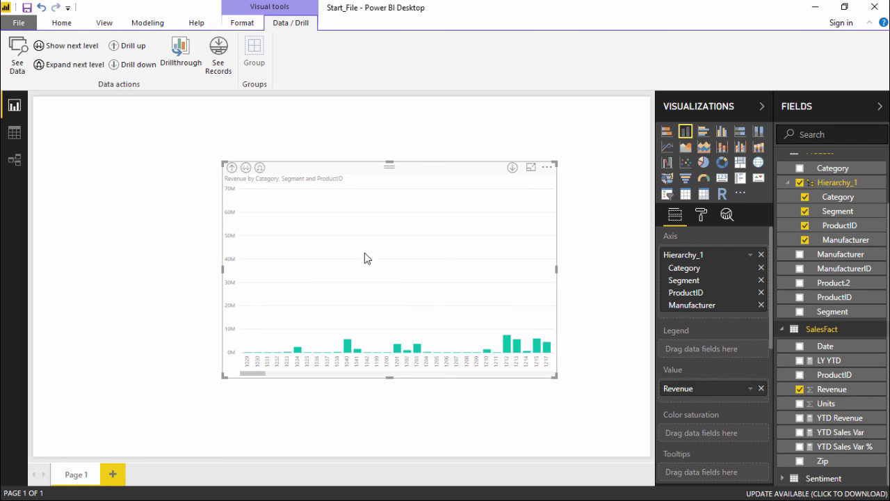
left_click(129, 46)
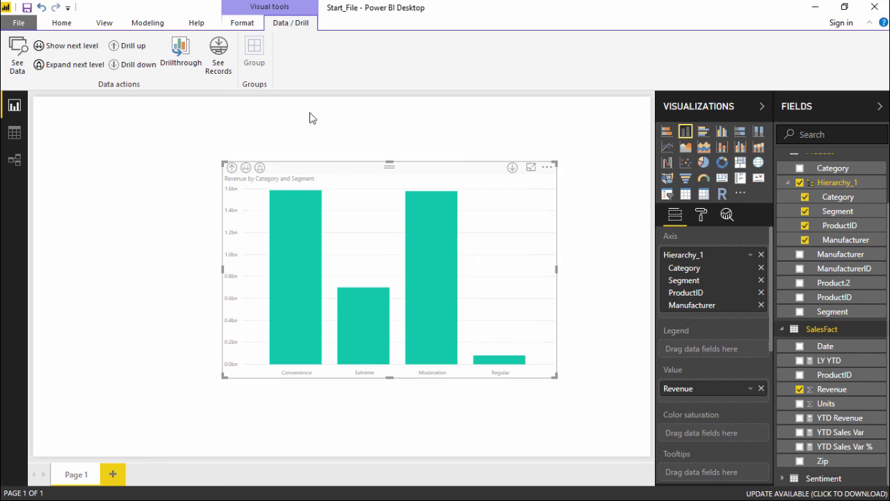
left_click(130, 46)
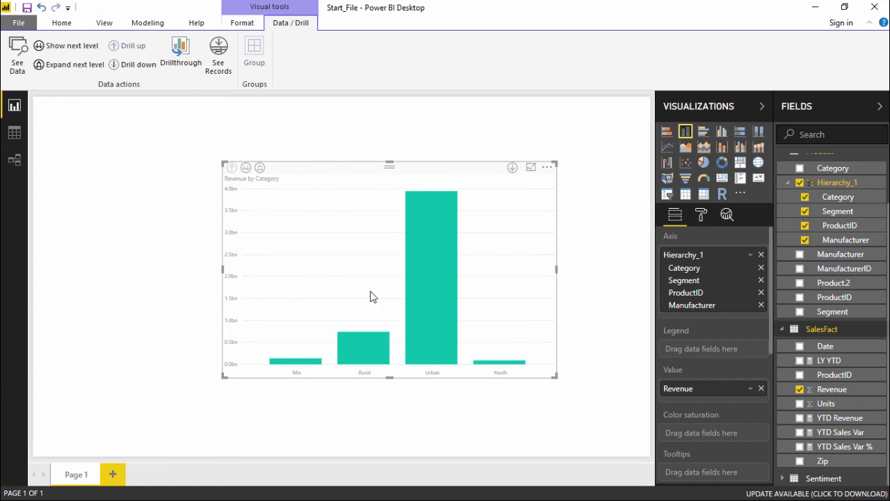